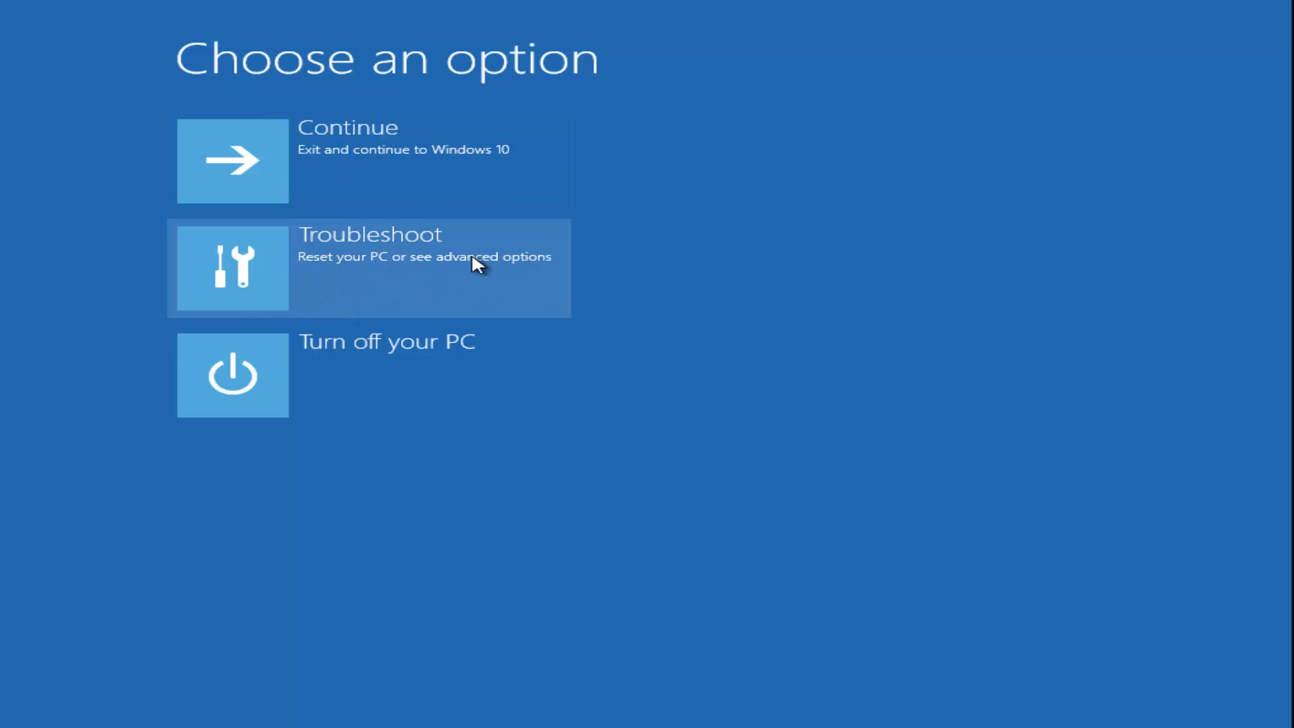
- Go to the Troubleshoot page from the Choose an option screen
click(402, 264)
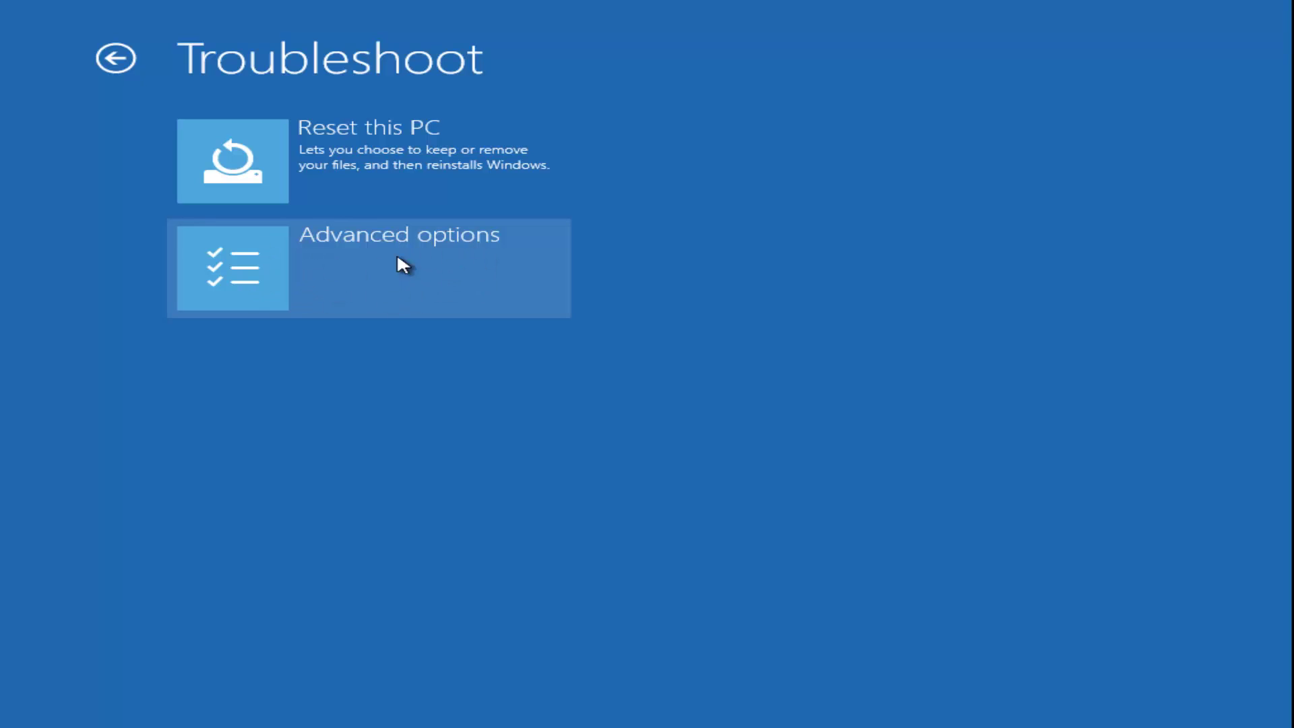
- Go to Advanced options from the Troubleshoot page
click(310, 267)
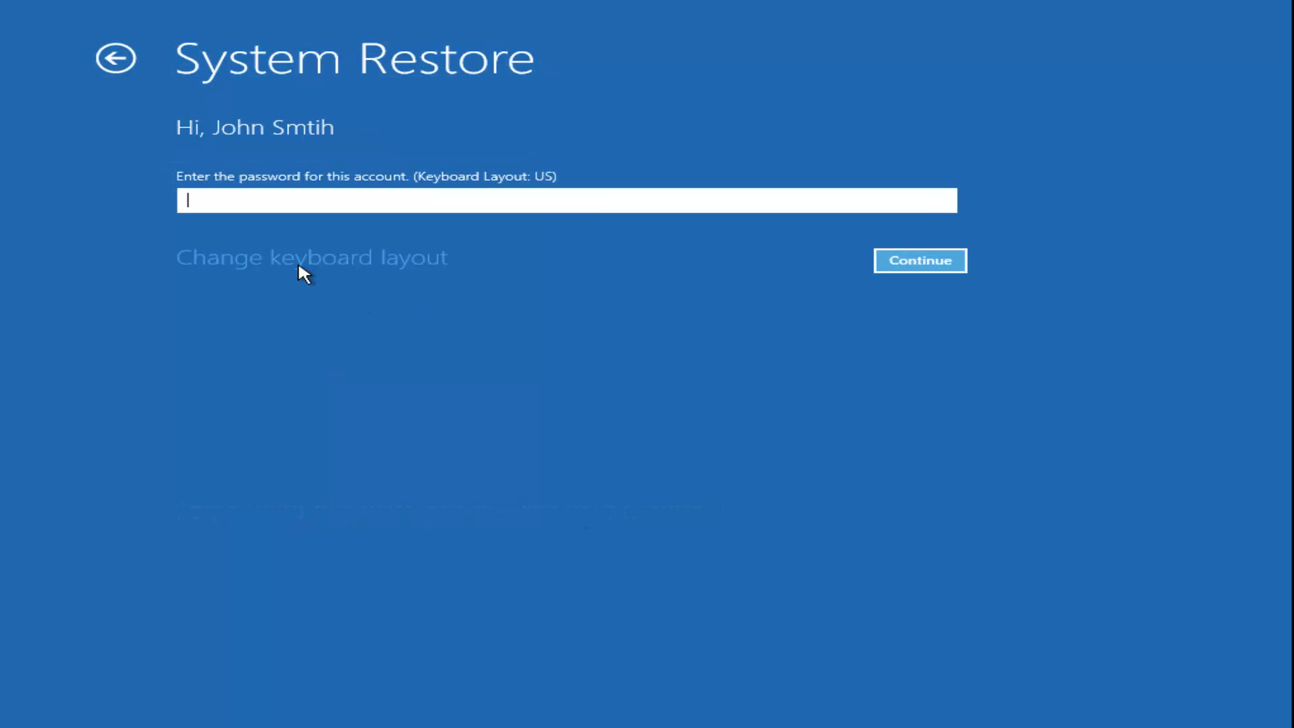
text(••••••••)
- Submit the account password, then cancel System Restore after it finds no restore points
key(Return)
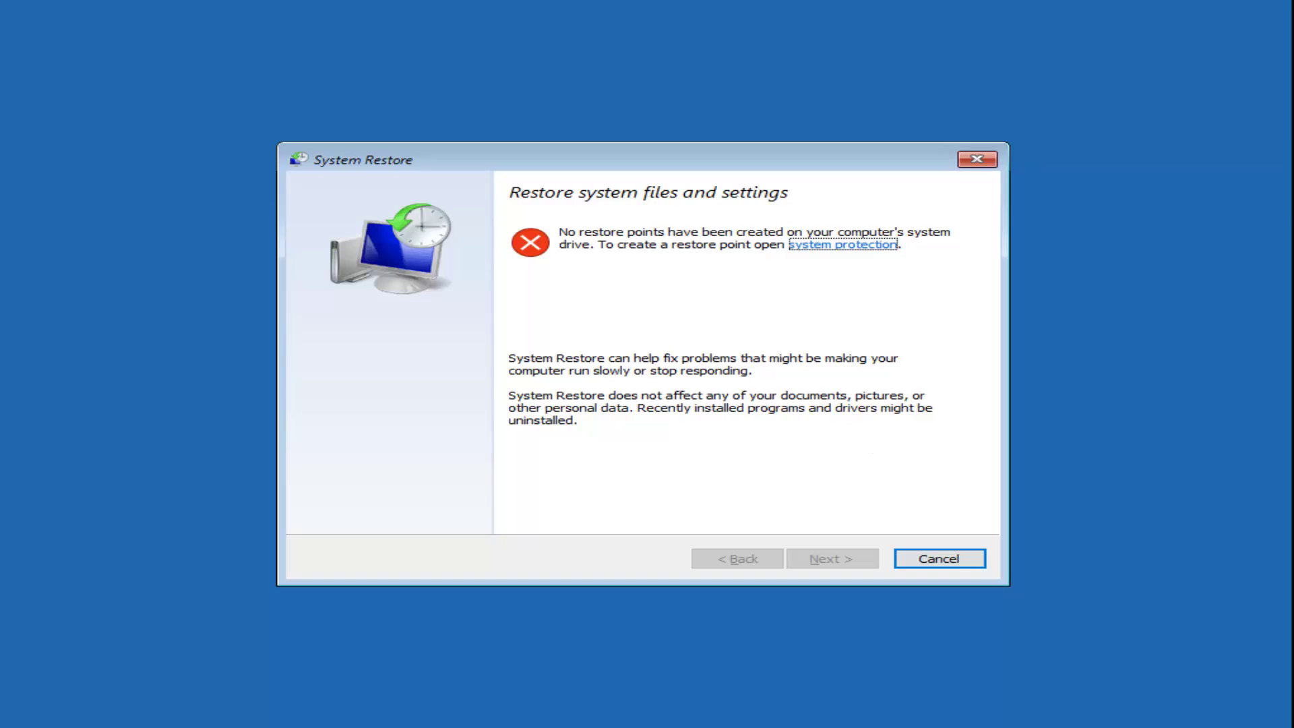
click(931, 560)
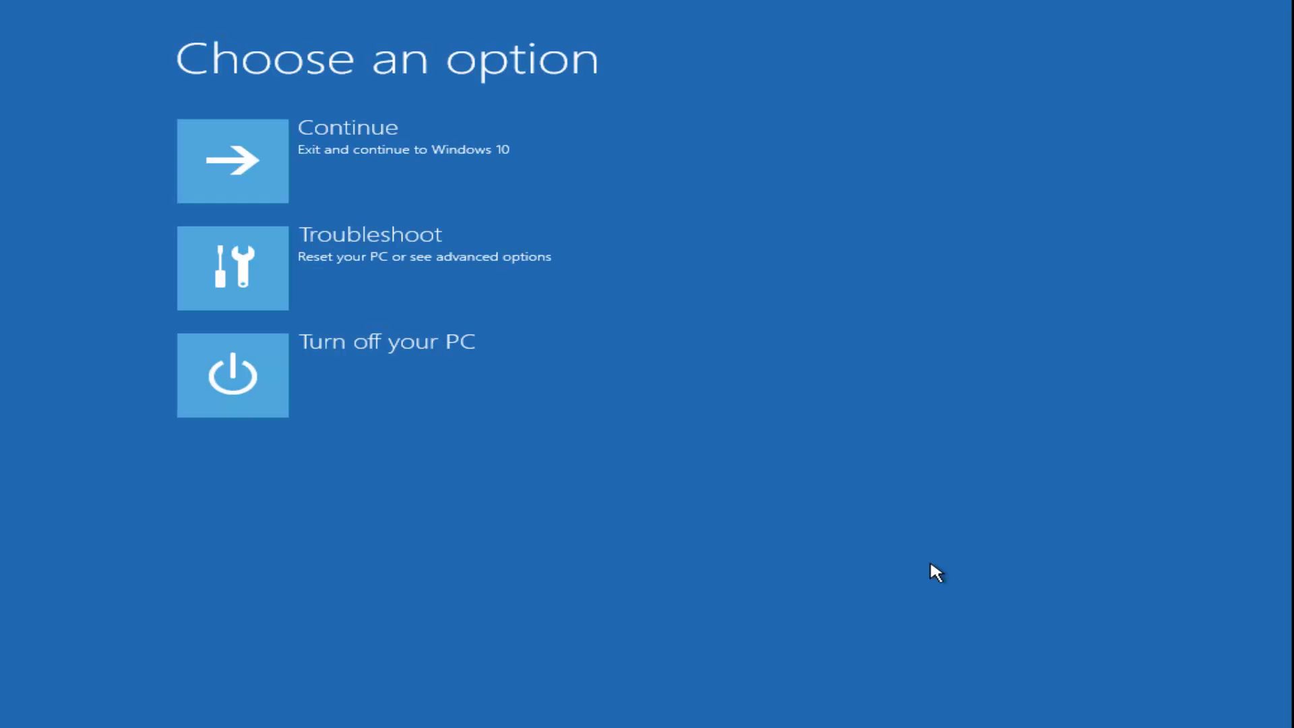
- Go back through Troubleshoot to the Advanced options page of recovery tools
click(291, 284)
click(303, 274)
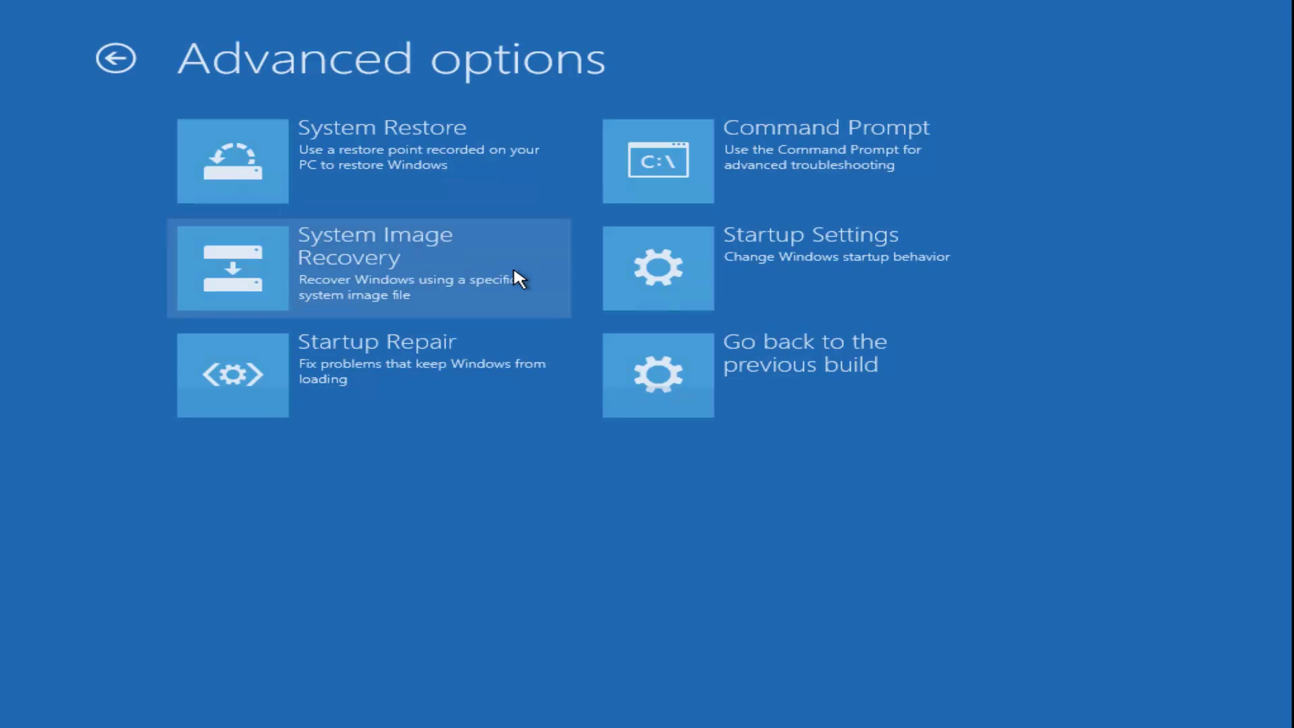